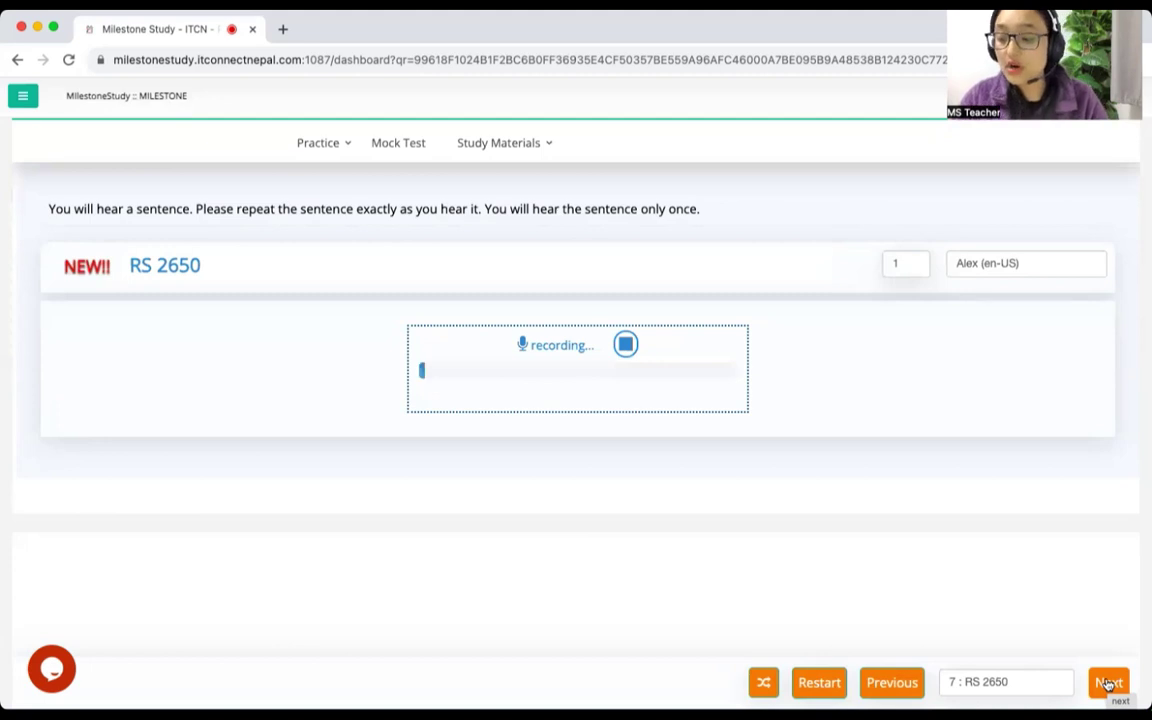
# Stop the RS 2650 recording and submit it, getting a score of 84/90.
pyautogui.click(625, 346)
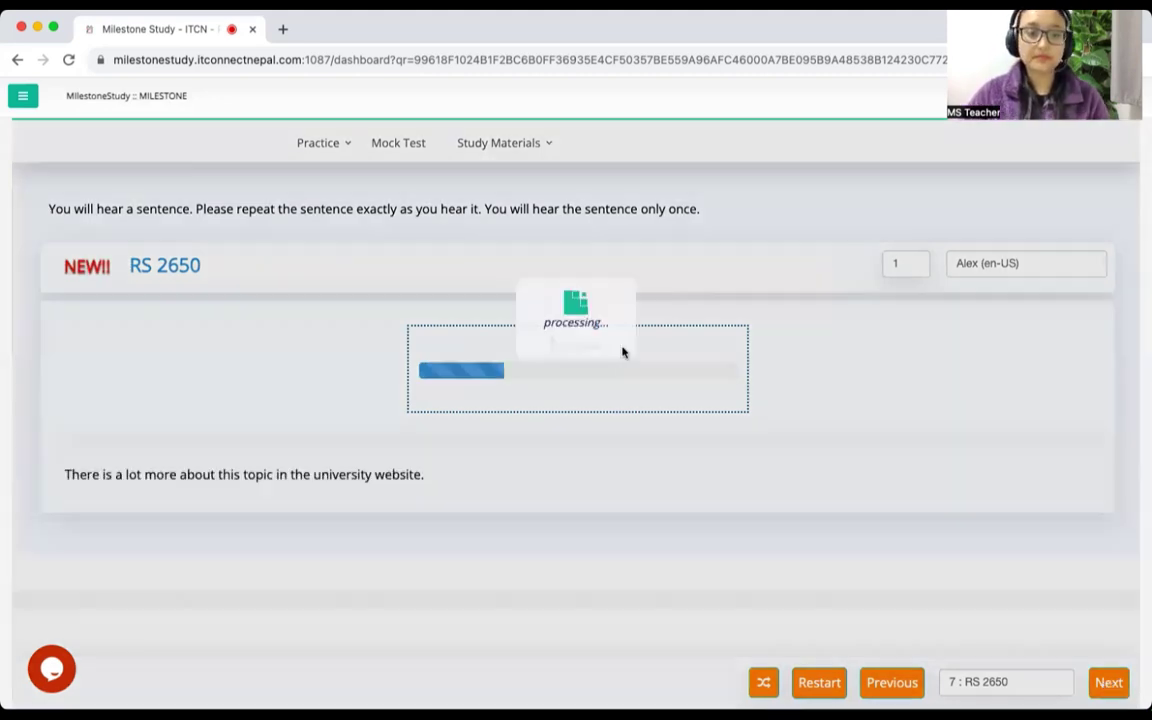
pyautogui.scroll(-3, 622, 352)
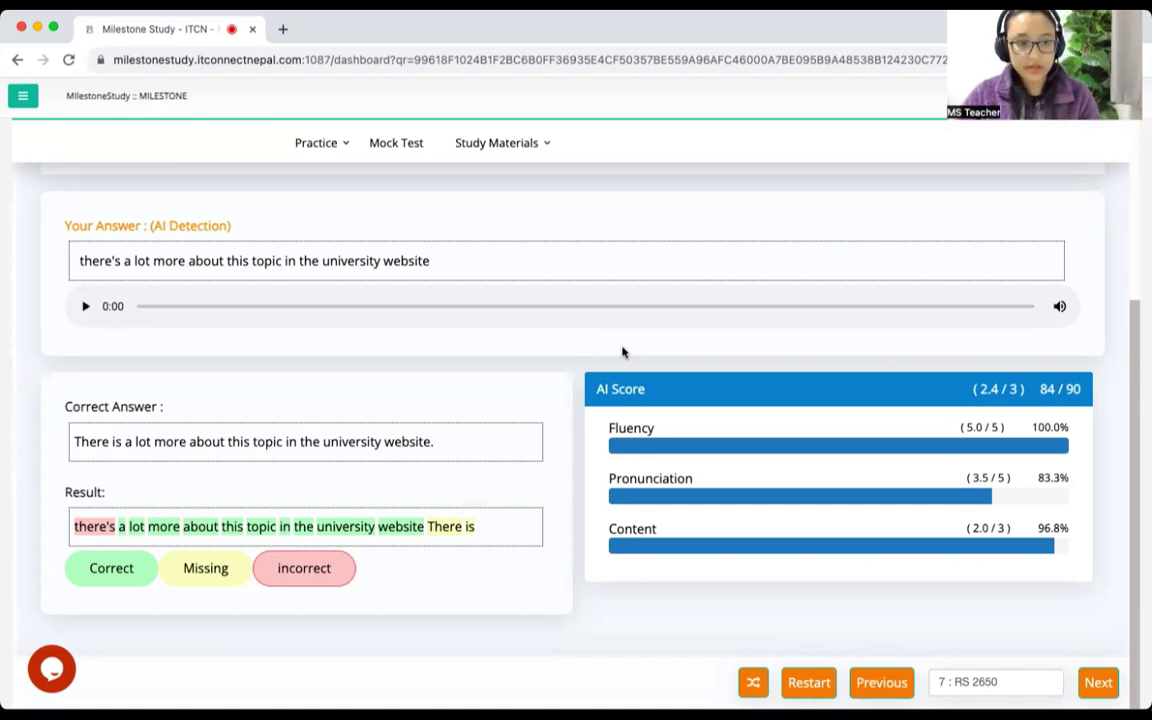
# Play back the recorded RS 2650 answer, then pause it.
pyautogui.click(86, 307)
pyautogui.click(86, 308)
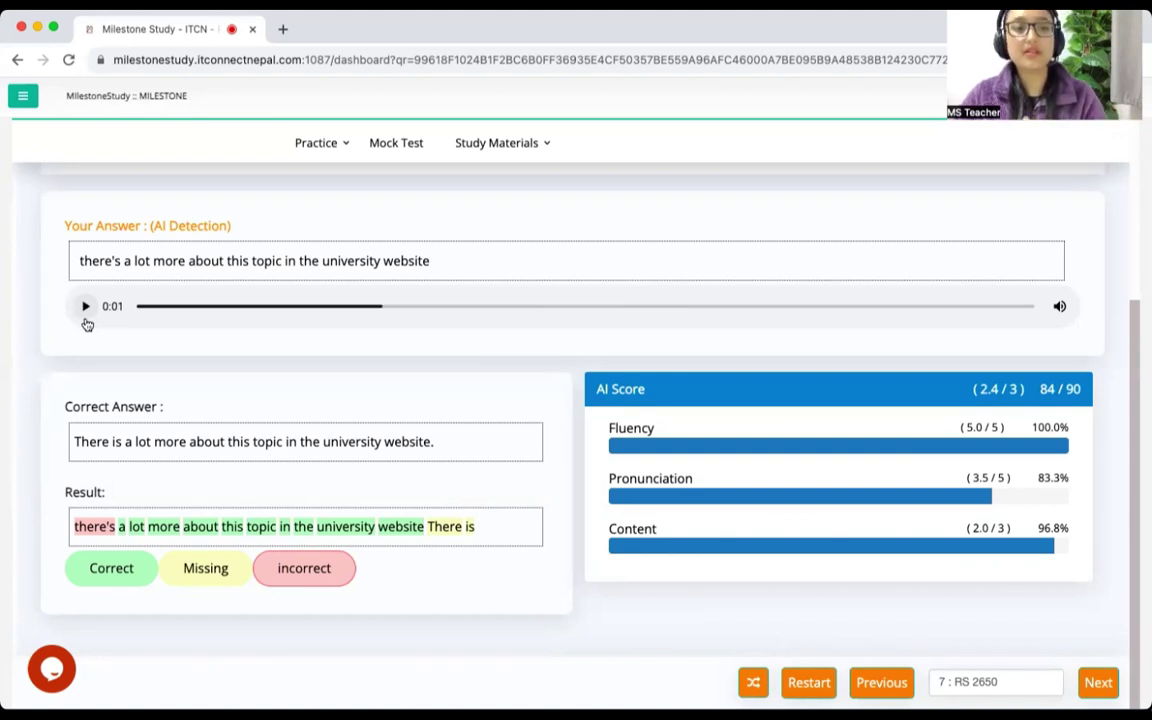
# Restart RS 2650, speak the sentence, and stop to submit the new recording.
pyautogui.click(808, 682)
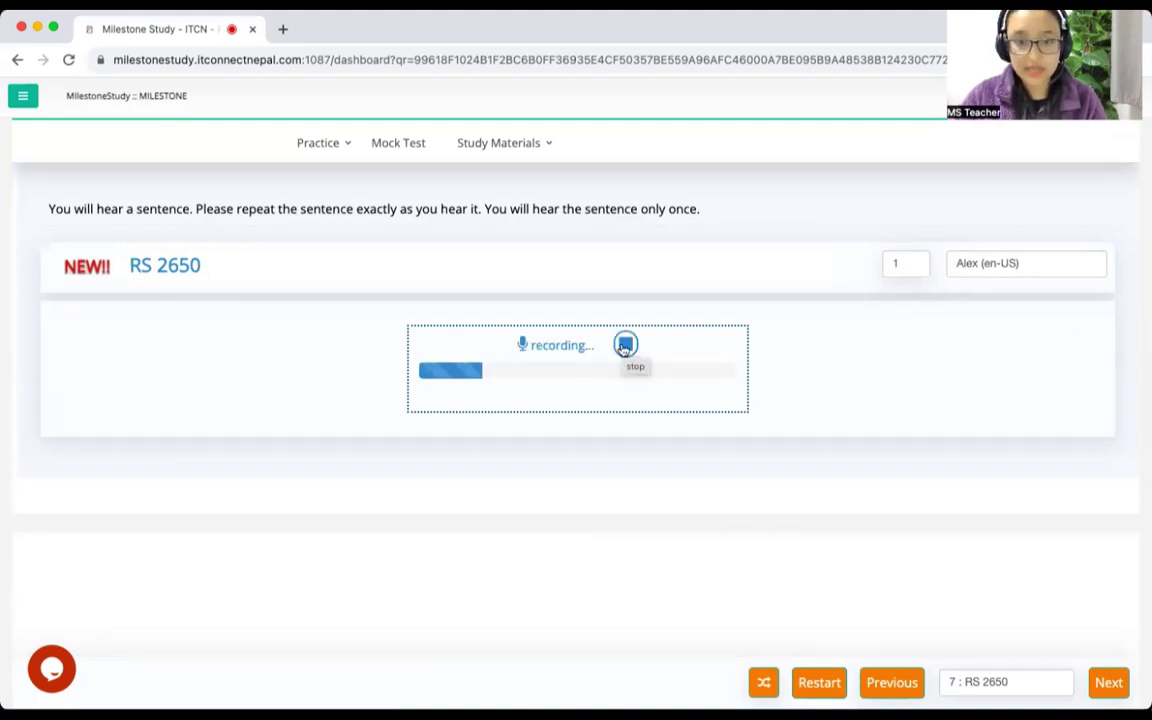
pyautogui.click(624, 346)
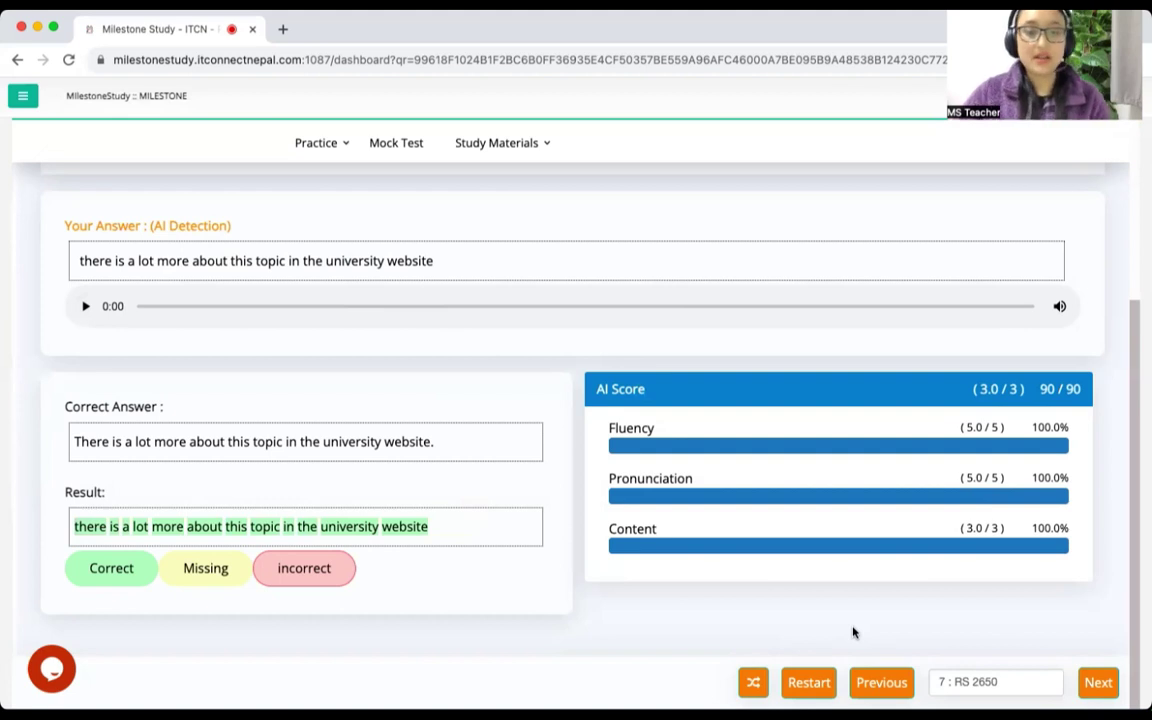
# After confirming the 90/90 score with all words correct, go to the next item.
pyautogui.click(1090, 680)
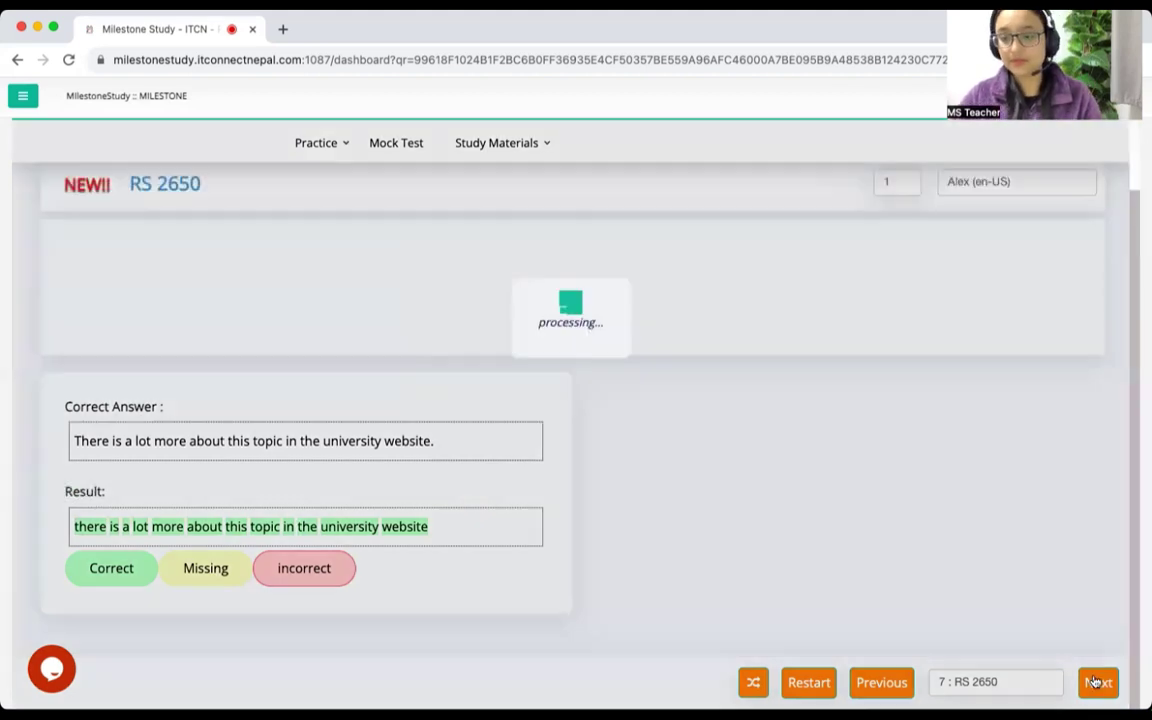